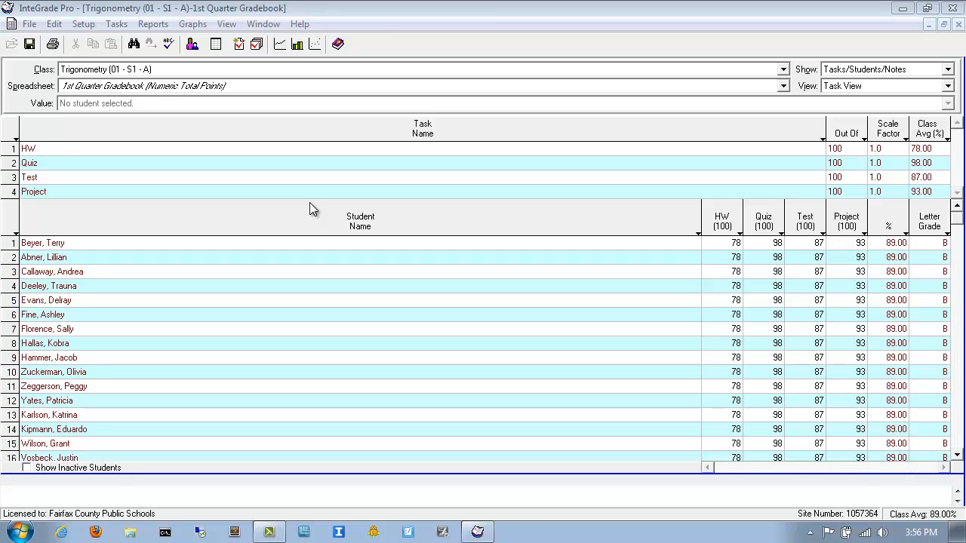
Open Trigonometry's First Quarter (EndTerm 11/2/2001) spreadsheet and choose the 1st Quarter Gradebook Spreadsheet Grade as the item for Copy Tasks.
click(76, 88)
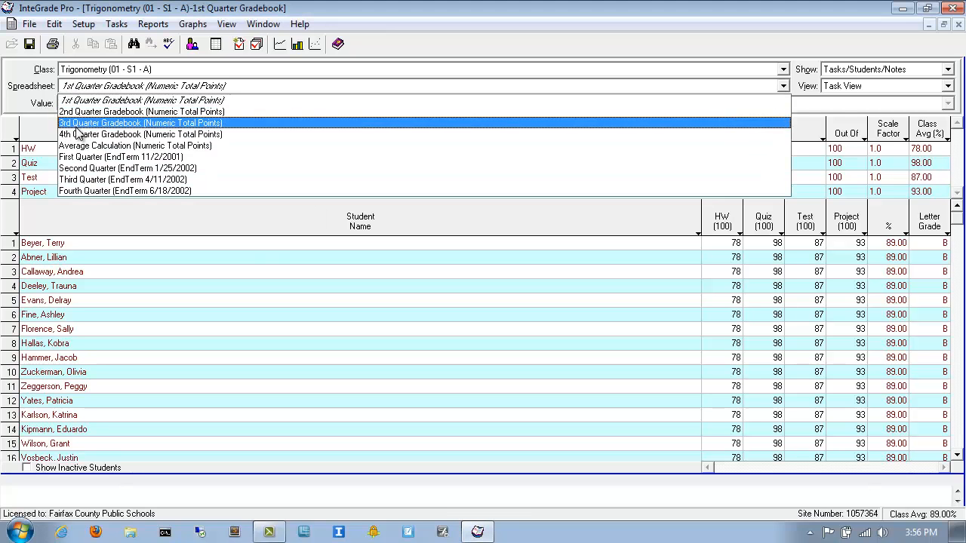
click(115, 157)
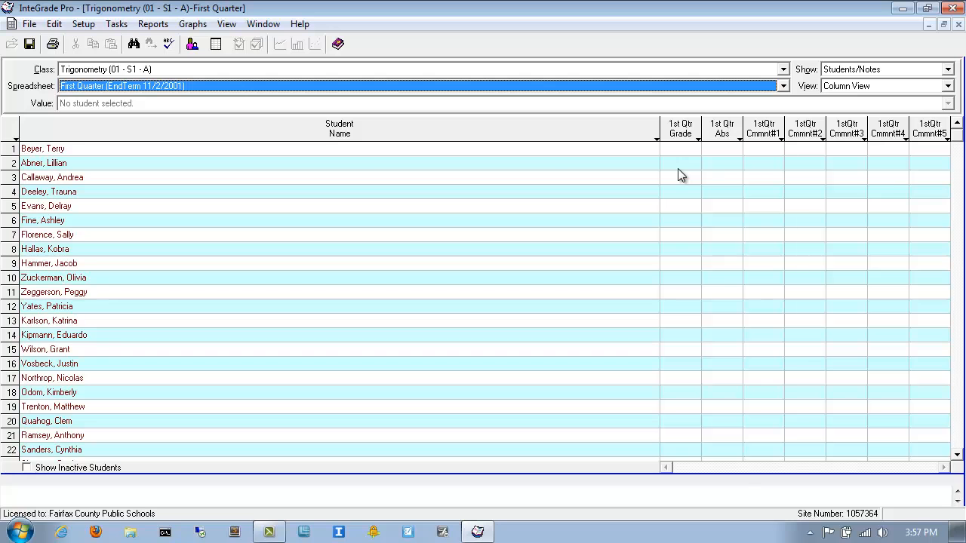
click(116, 24)
click(136, 90)
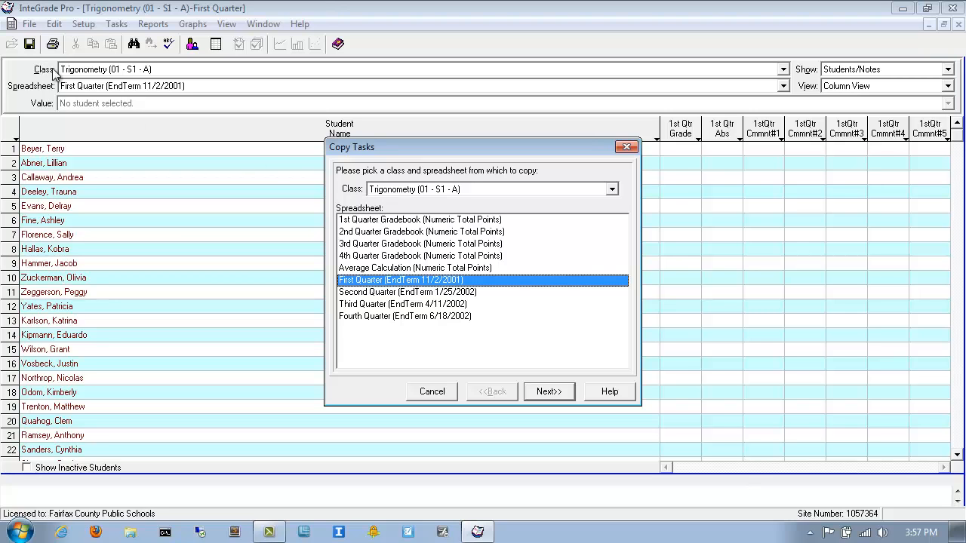
click(381, 220)
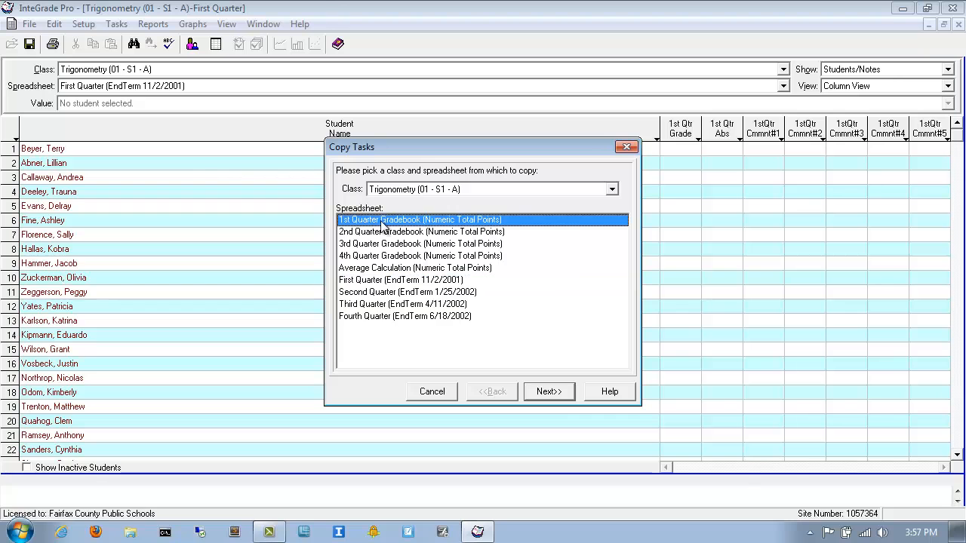
click(549, 392)
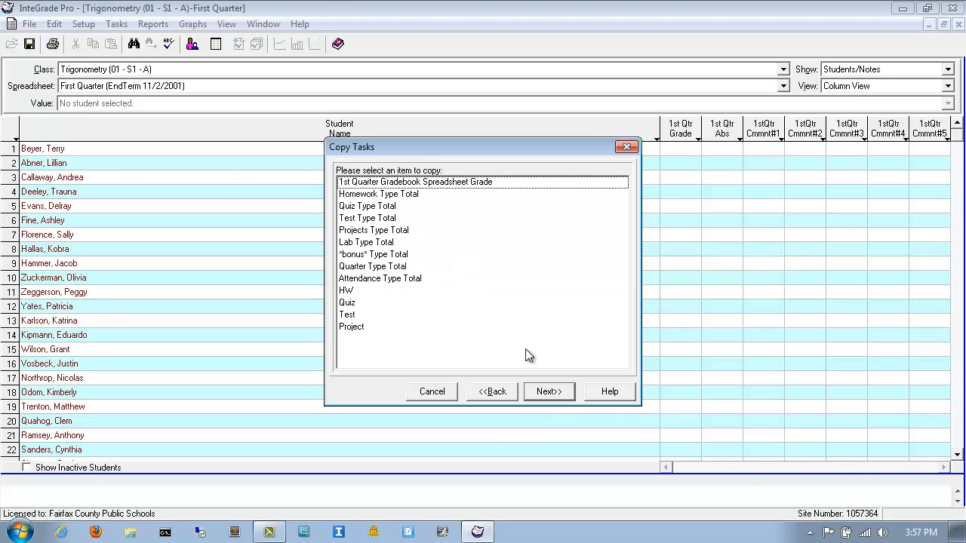
click(449, 185)
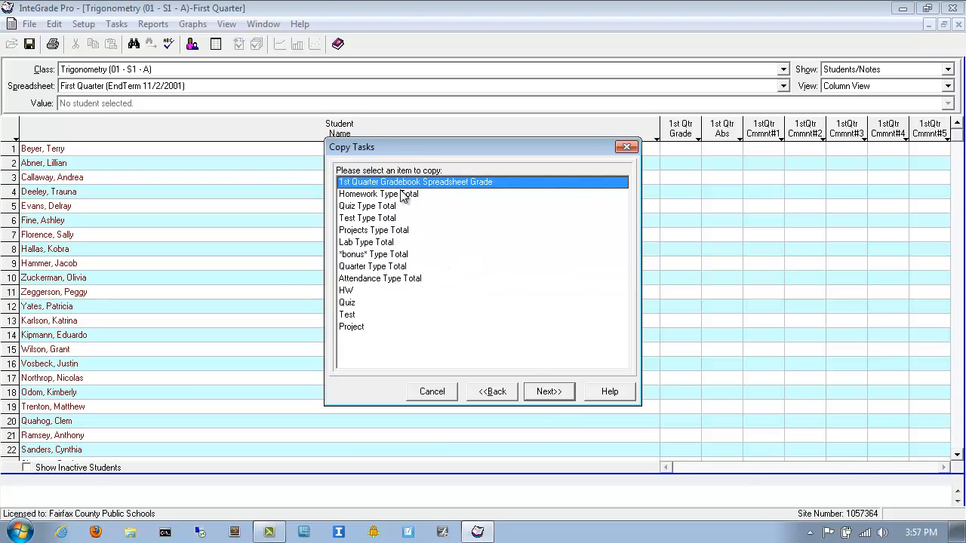
click(550, 392)
Replace Trigonometry's 1st Qtr Grade scores with the chosen spreadsheet grade, transformed to Letter Grade without a hot link.
click(362, 184)
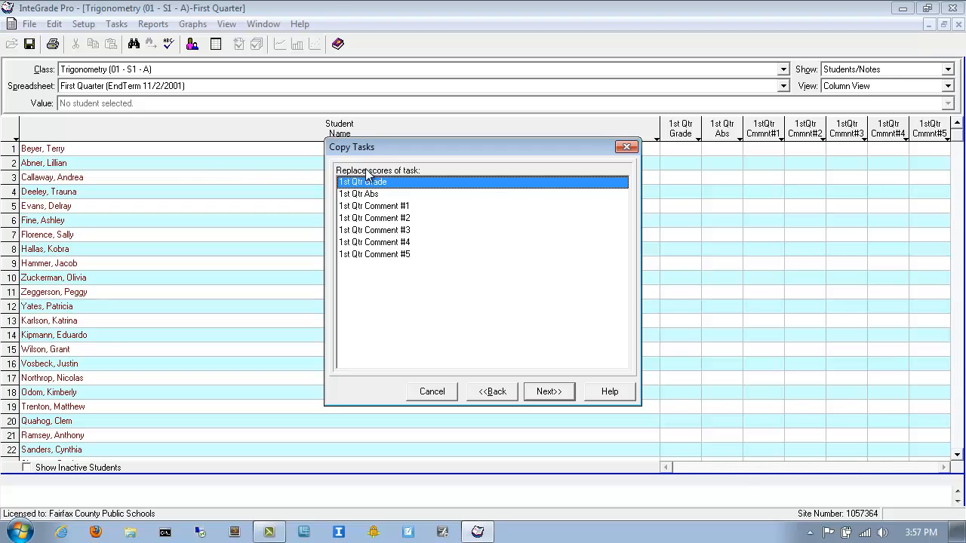
click(556, 394)
click(347, 221)
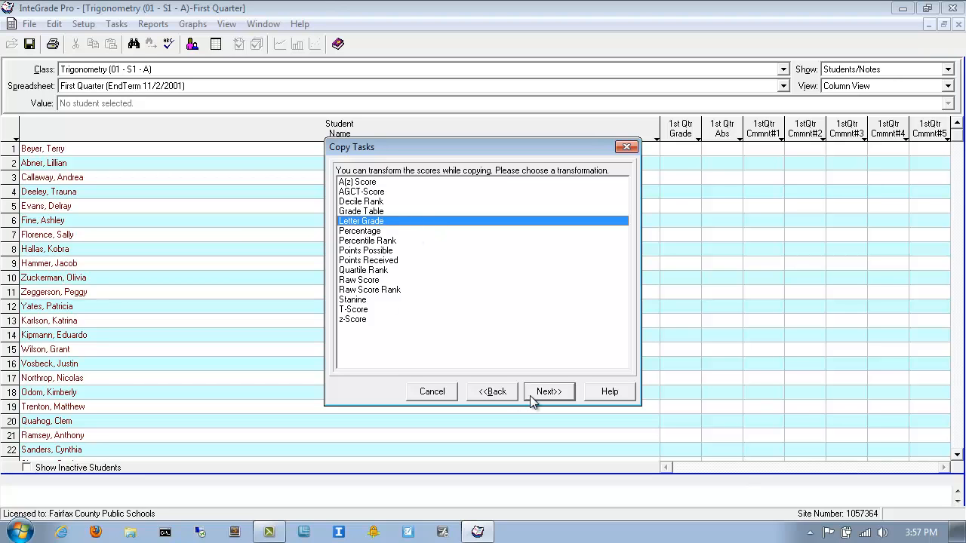
click(559, 394)
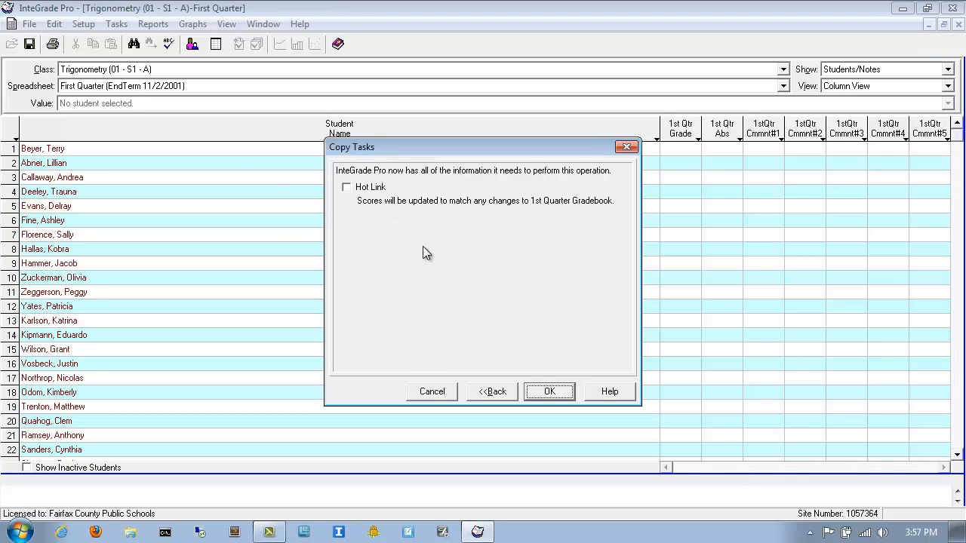
click(549, 392)
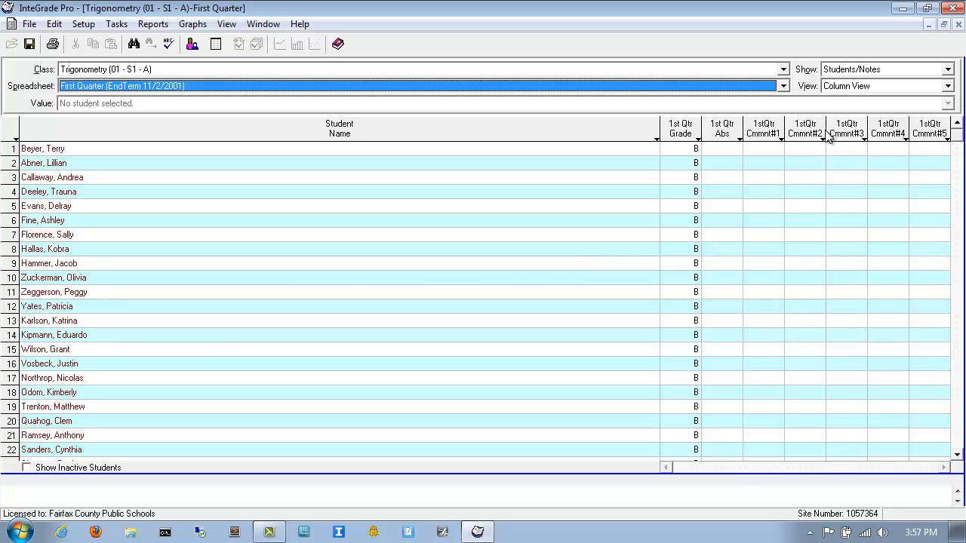
Set 1st Qtr Comment #1 to "M. Participates responsibly" for the student in row 9 and "R. Needs to pay attention" for row 17.
right_click(762, 261)
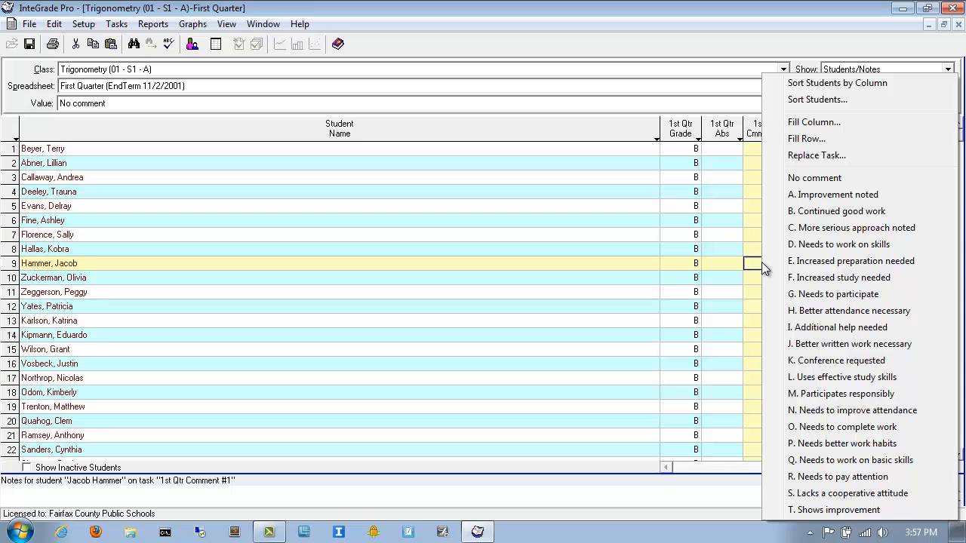
click(821, 394)
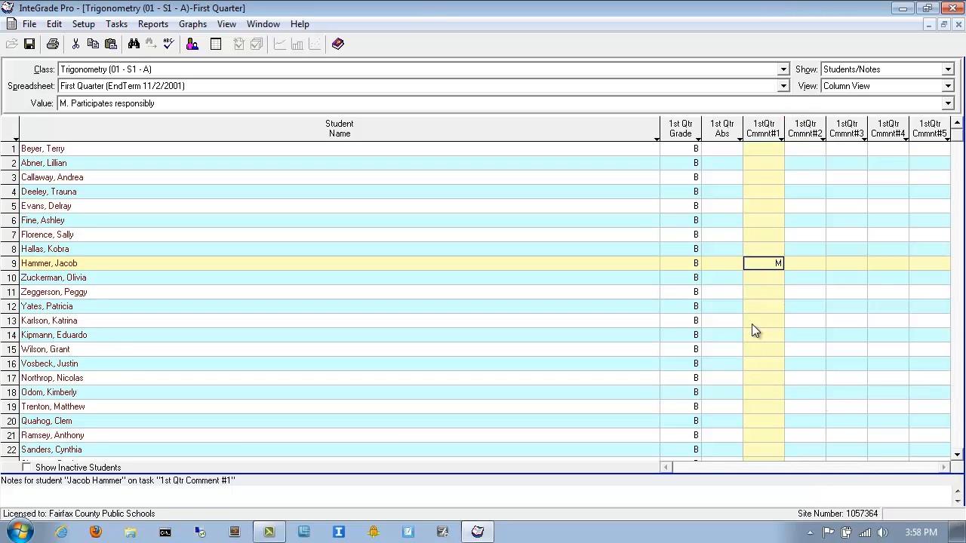
right_click(761, 378)
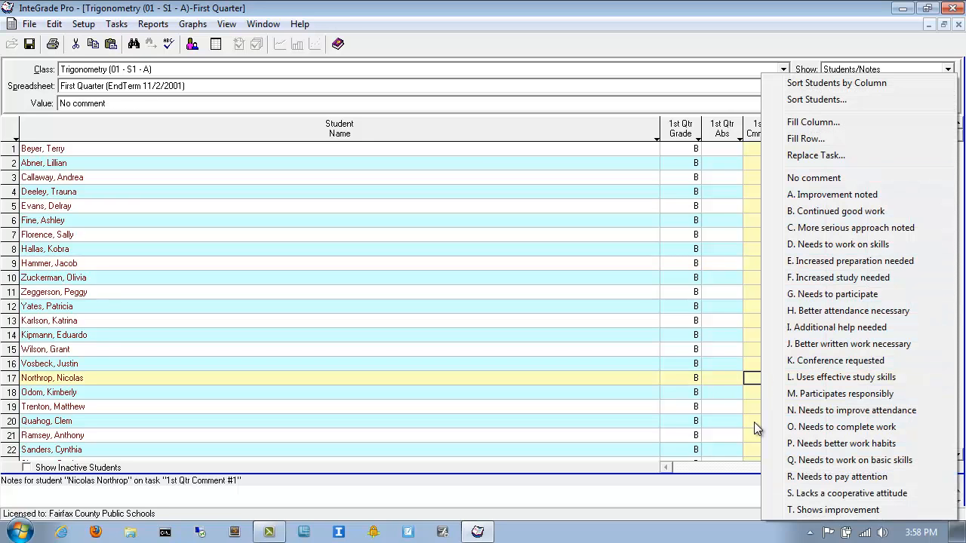
click(827, 478)
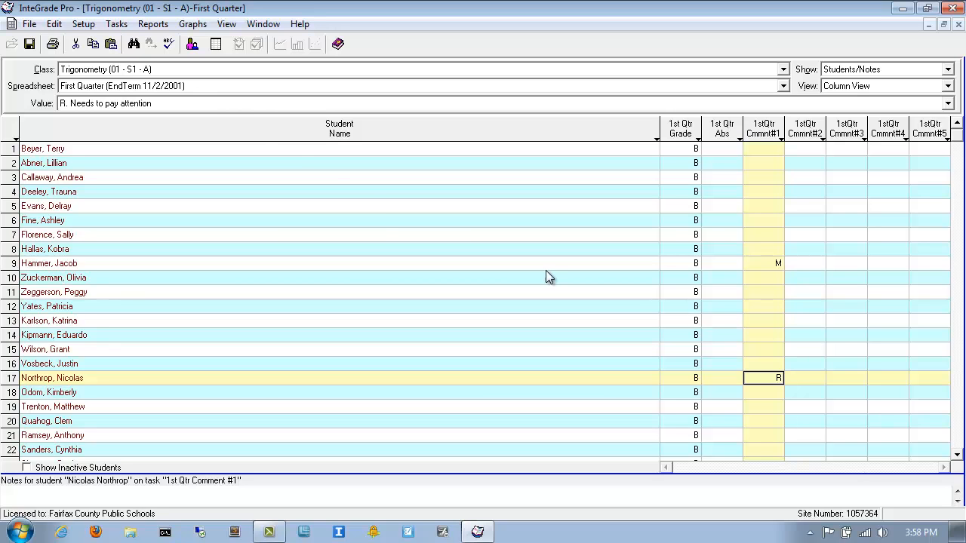
Switch to the Math Analysis (01 - S2 - A) class and display its First Quarter (EndTerm 11/2/2001) spreadsheet.
click(154, 70)
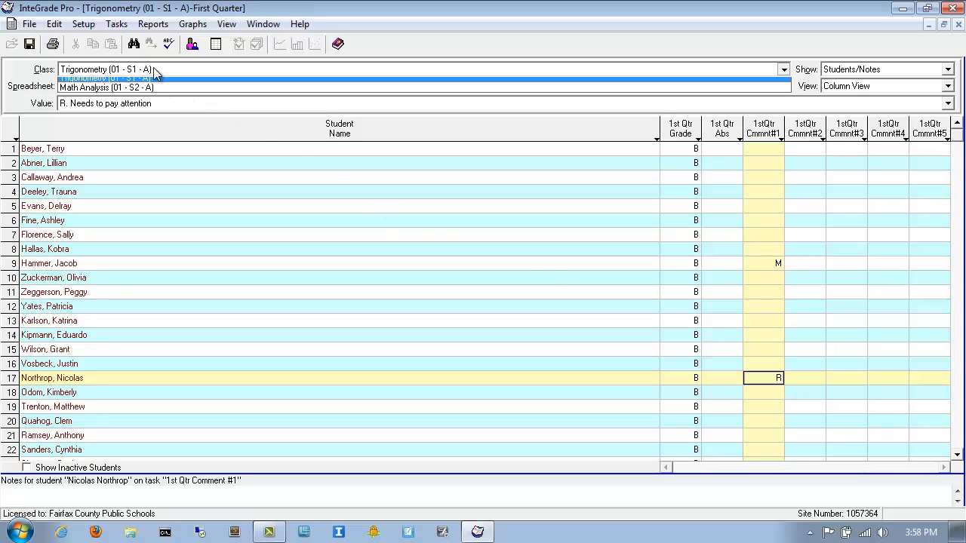
click(85, 93)
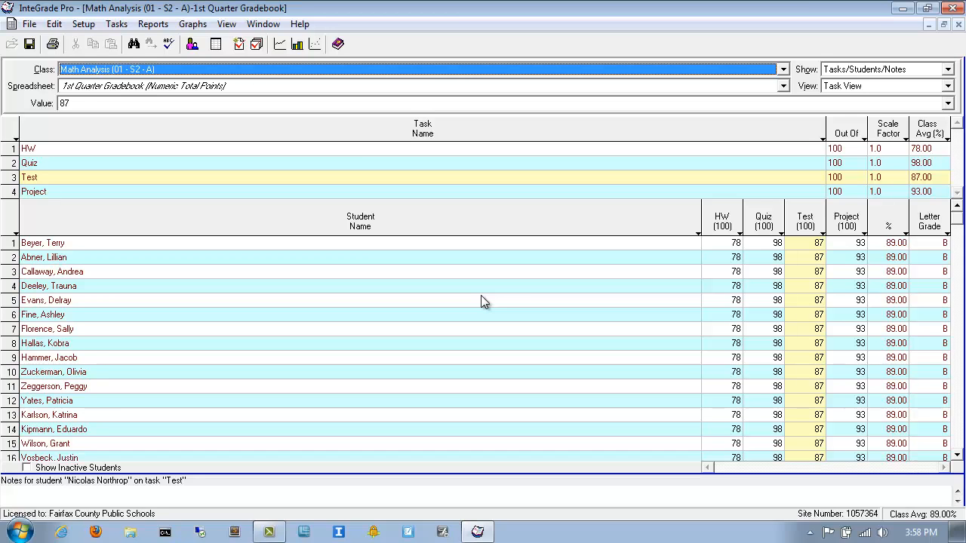
click(75, 85)
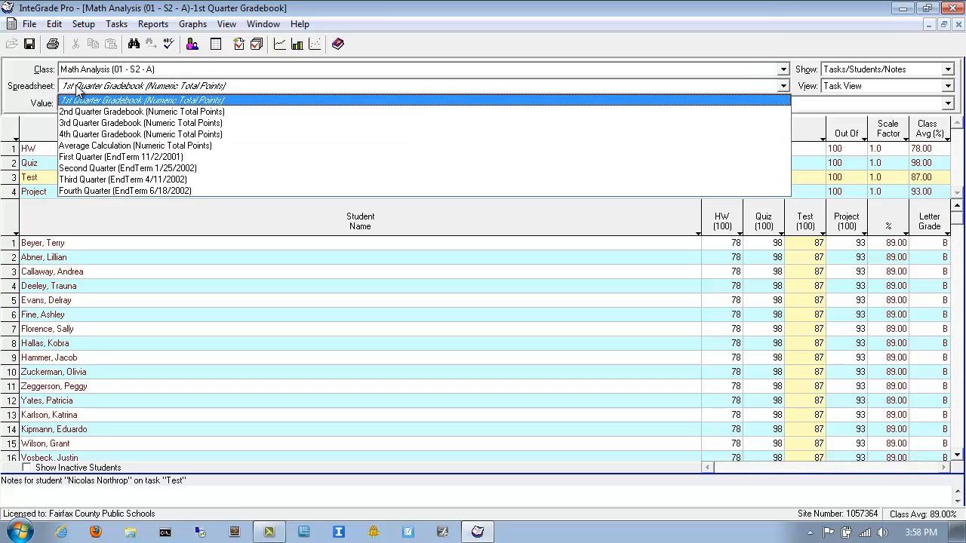
click(115, 157)
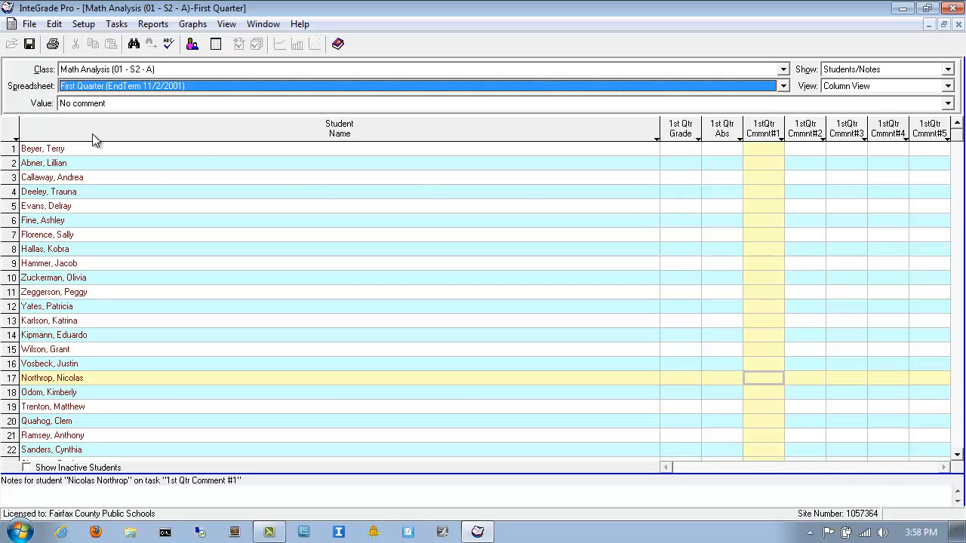
Start Copy Tasks for Math Analysis with the 1st Quarter Gradebook as source and its Spreadsheet Grade as the item to copy.
click(115, 25)
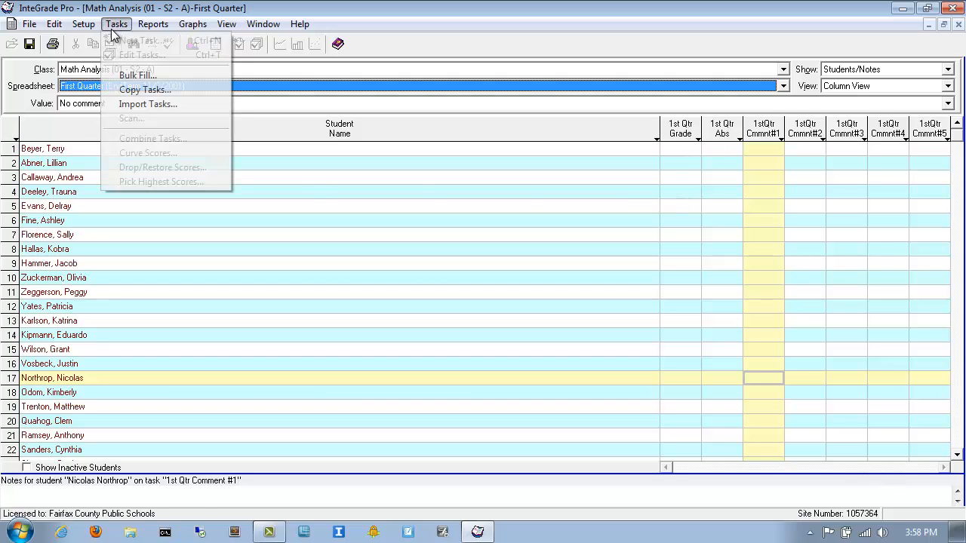
click(144, 90)
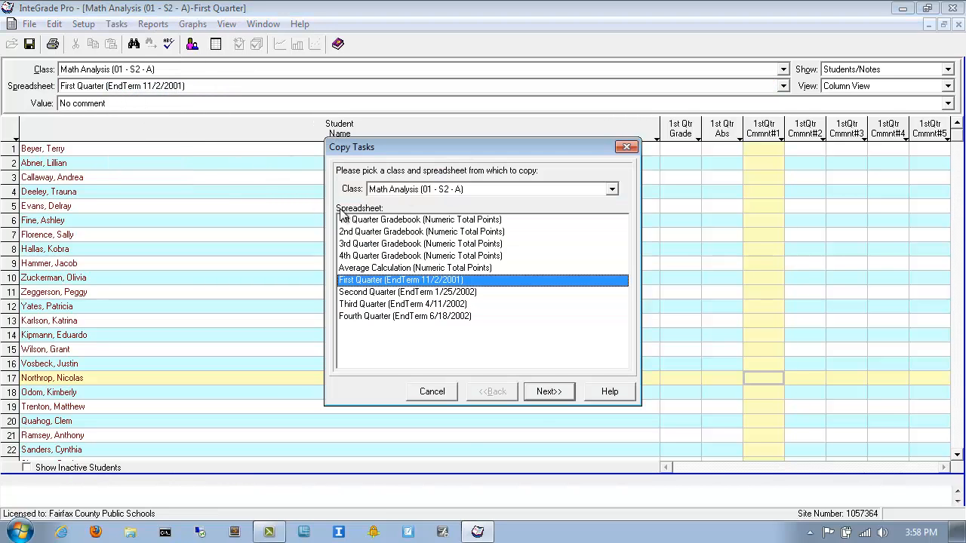
click(385, 219)
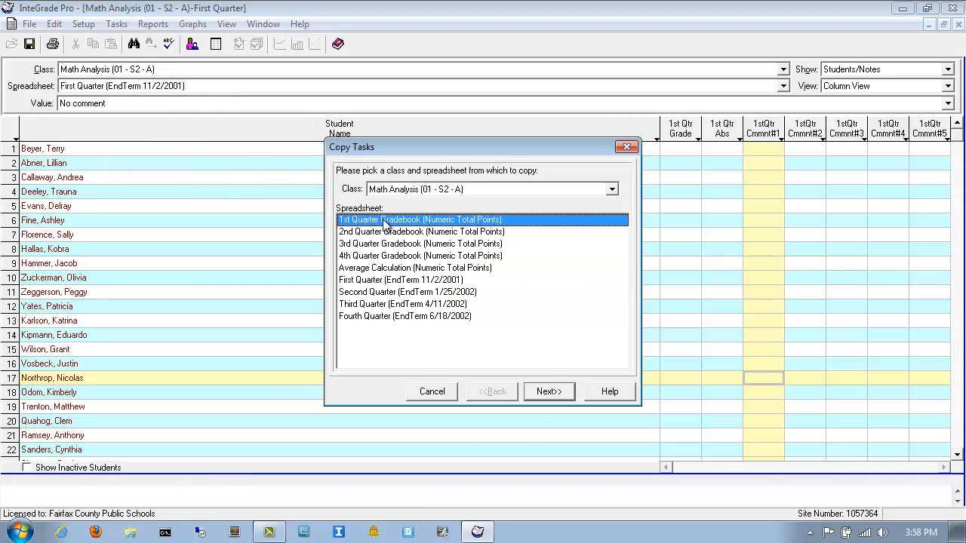
click(550, 391)
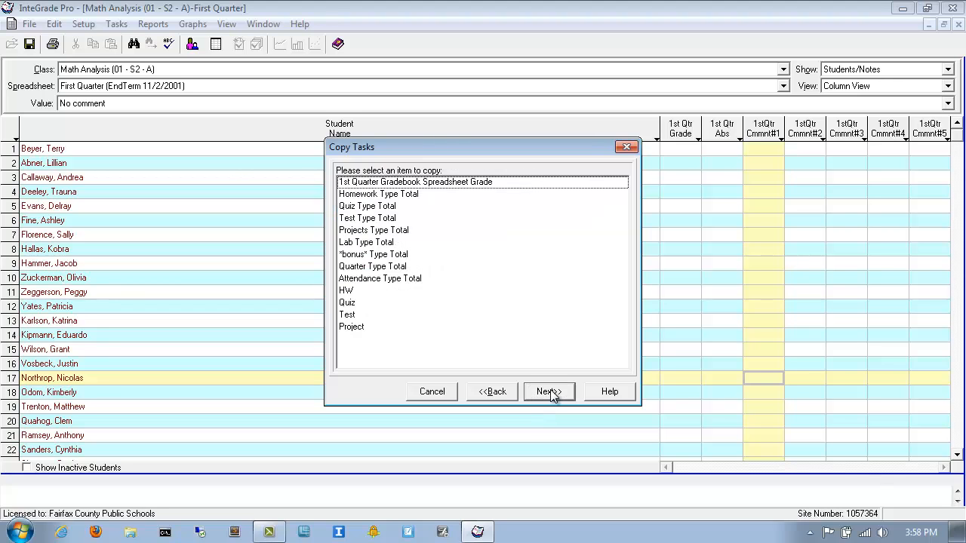
click(440, 185)
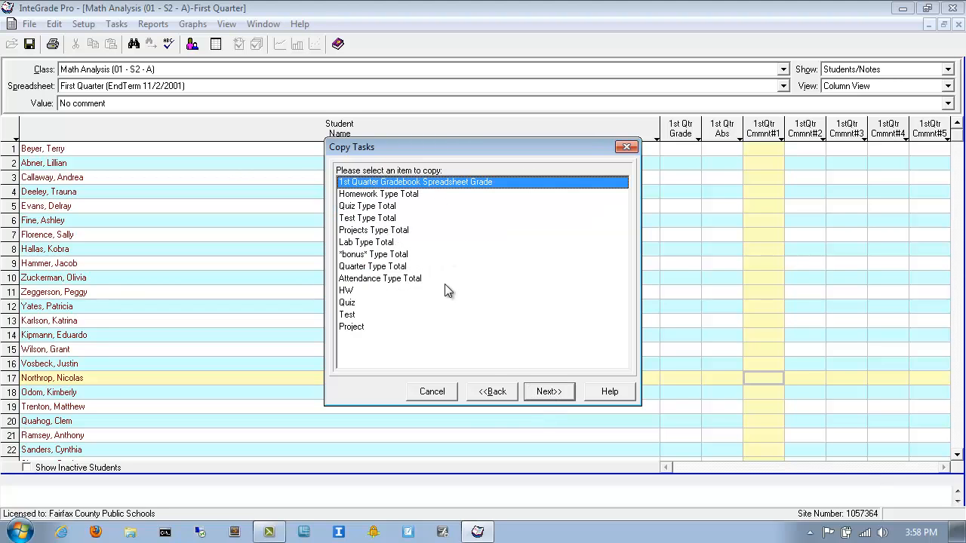
click(549, 391)
Replace Math Analysis's 1st Qtr Grade scores with the copied spreadsheet grade as a Letter Grade, without a hot link.
click(379, 186)
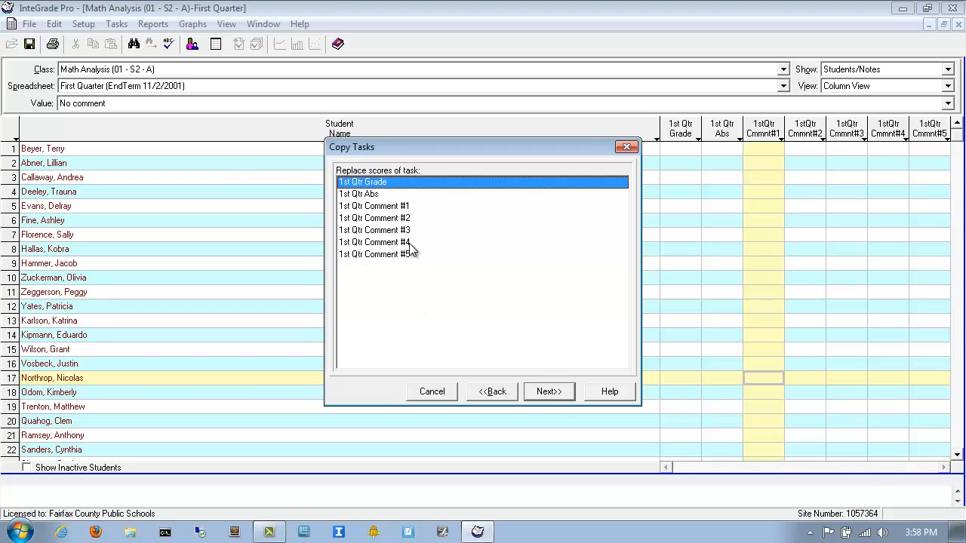
click(556, 391)
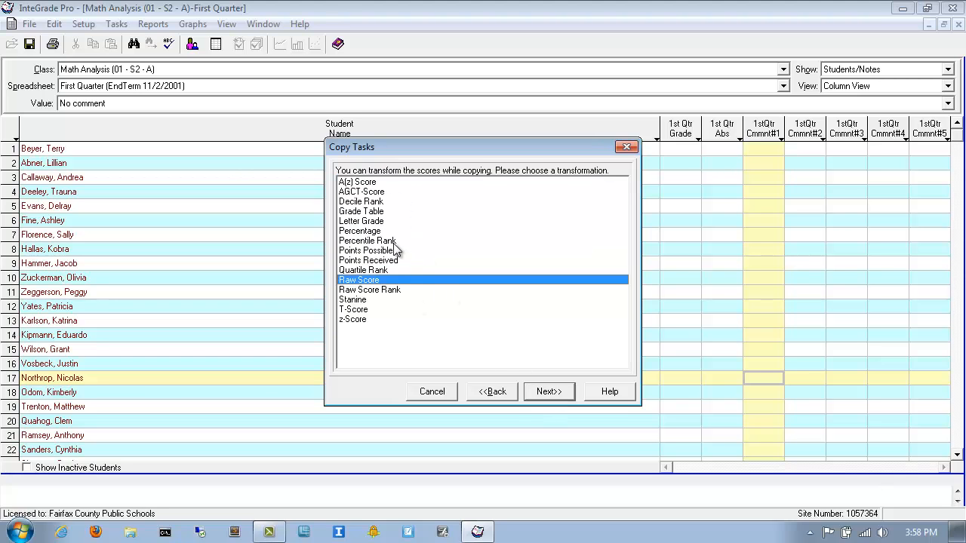
click(372, 222)
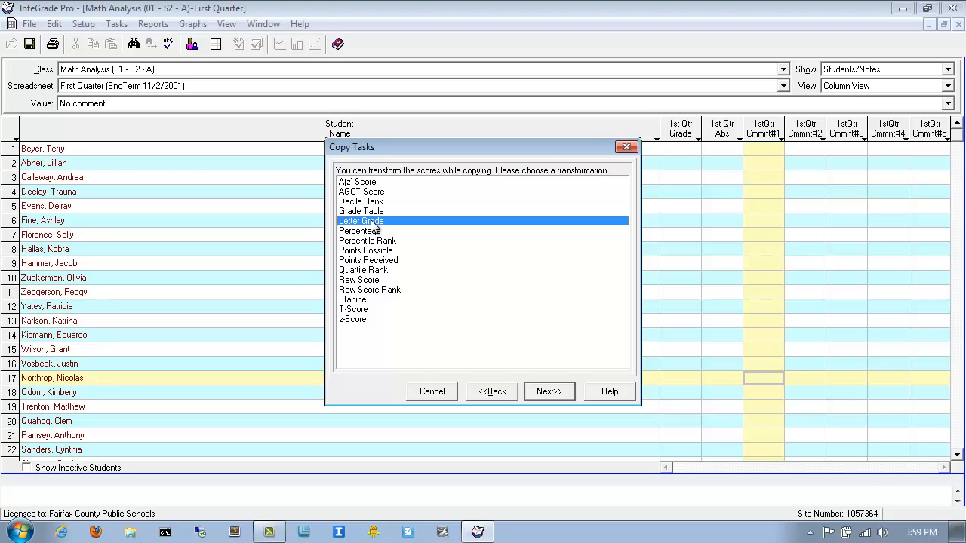
click(550, 392)
click(547, 393)
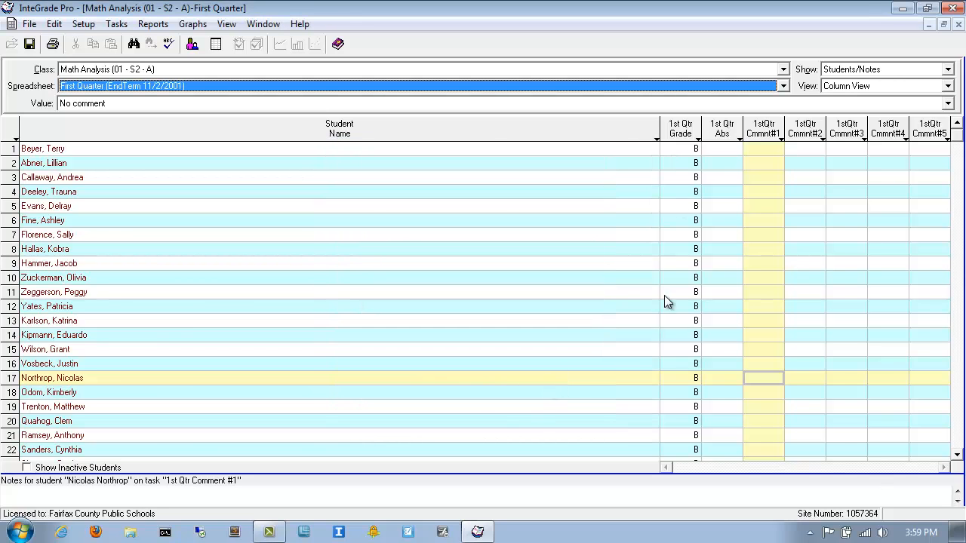
Set 1st Qtr Comment #1 to "N. Needs to improve attendance" for the student in row 5 and "O. Needs to complete work" for row 16.
right_click(761, 205)
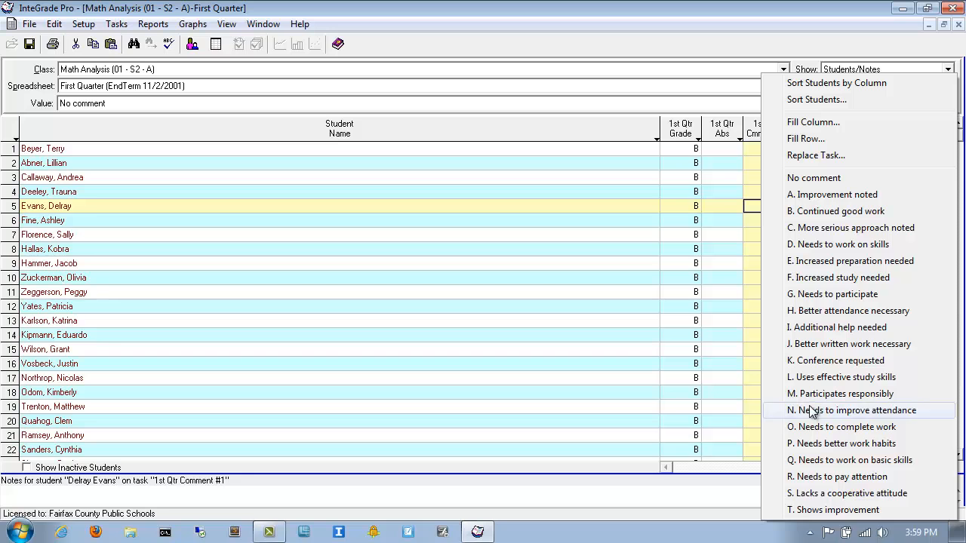
click(831, 417)
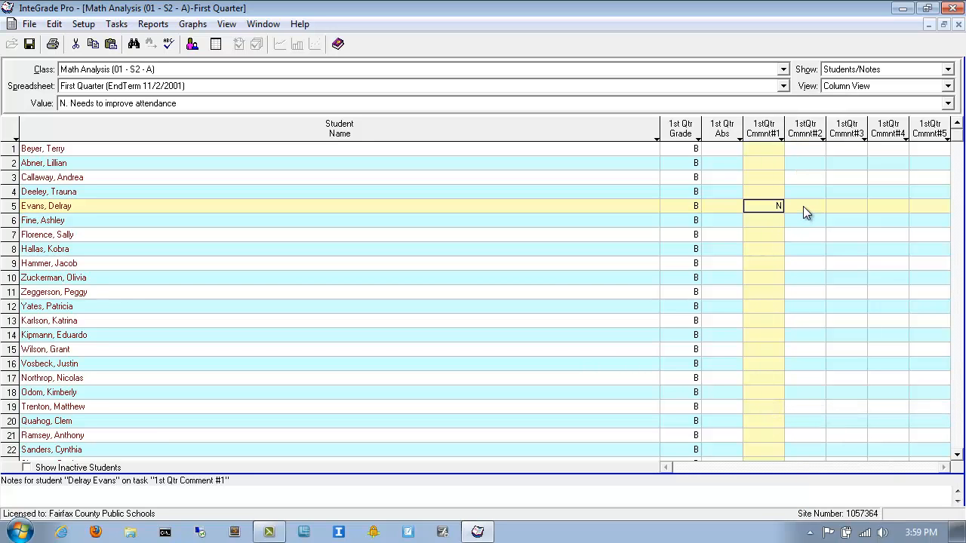
right_click(763, 363)
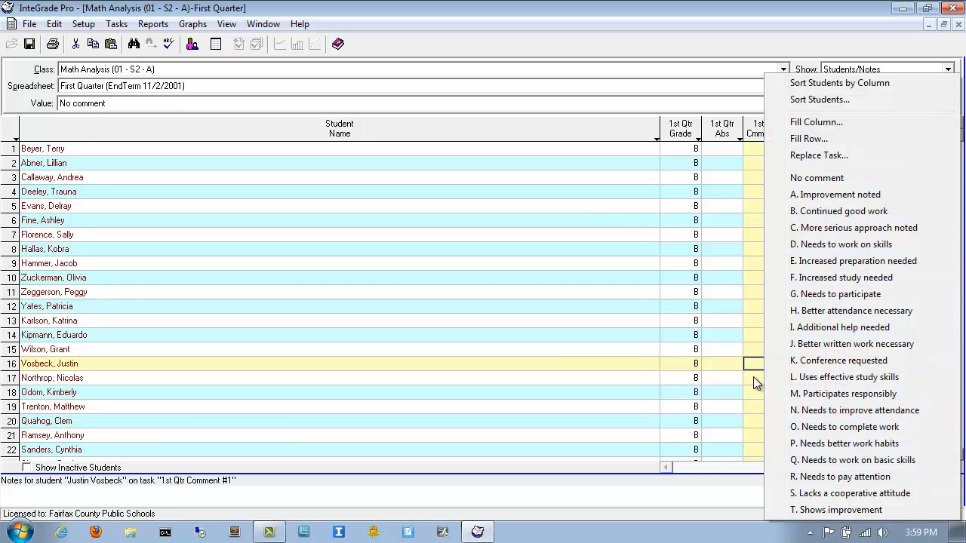
click(815, 428)
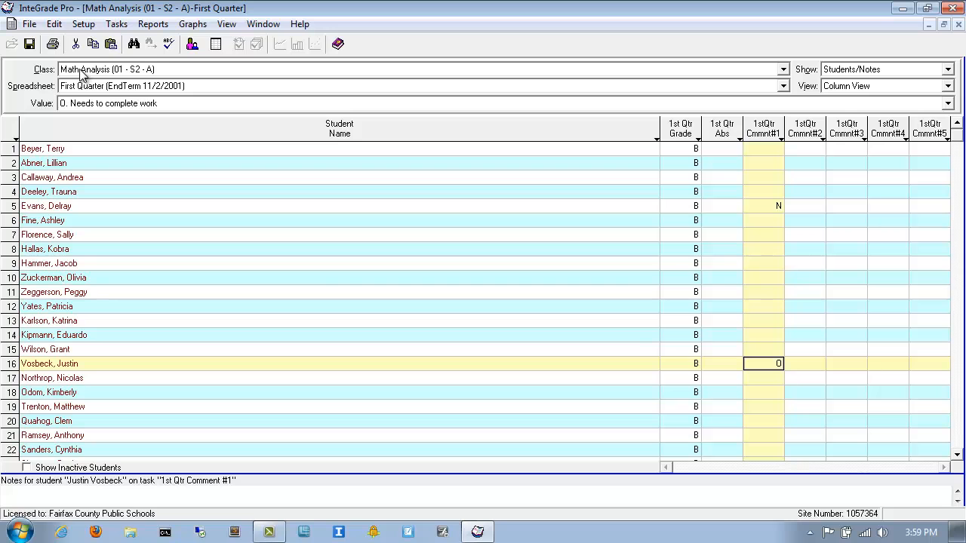
Return to the Trigonometry (01 - S1 - A) class to review its First Quarter grades and comments.
click(166, 71)
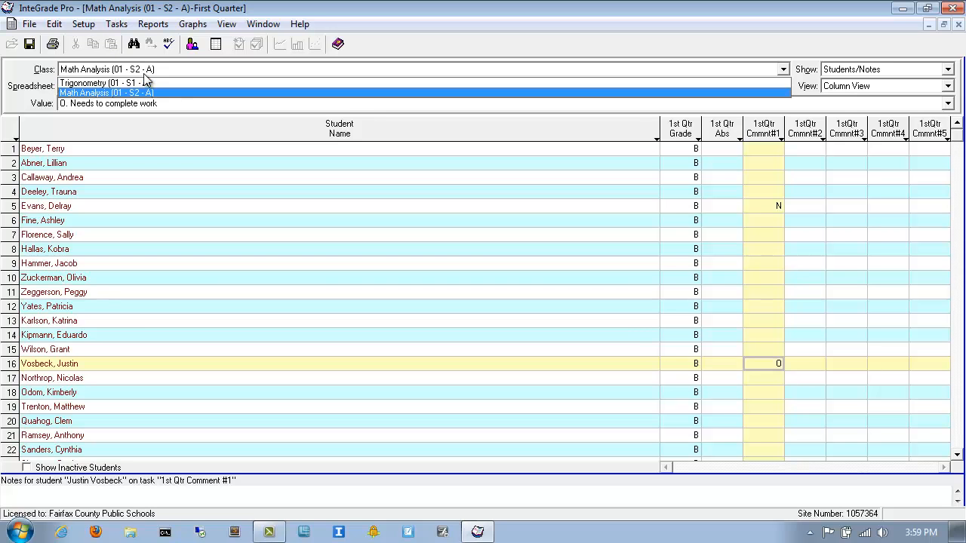
click(102, 84)
click(184, 71)
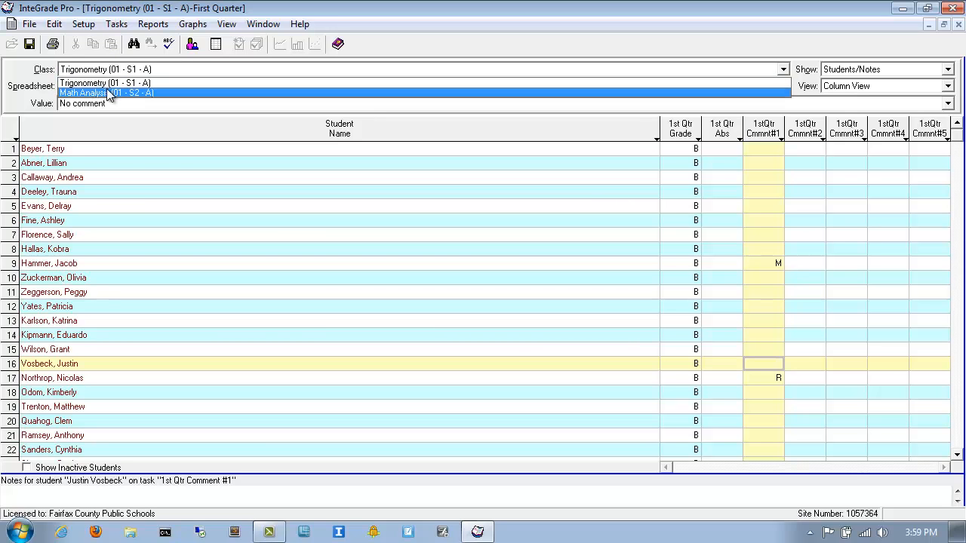
click(98, 84)
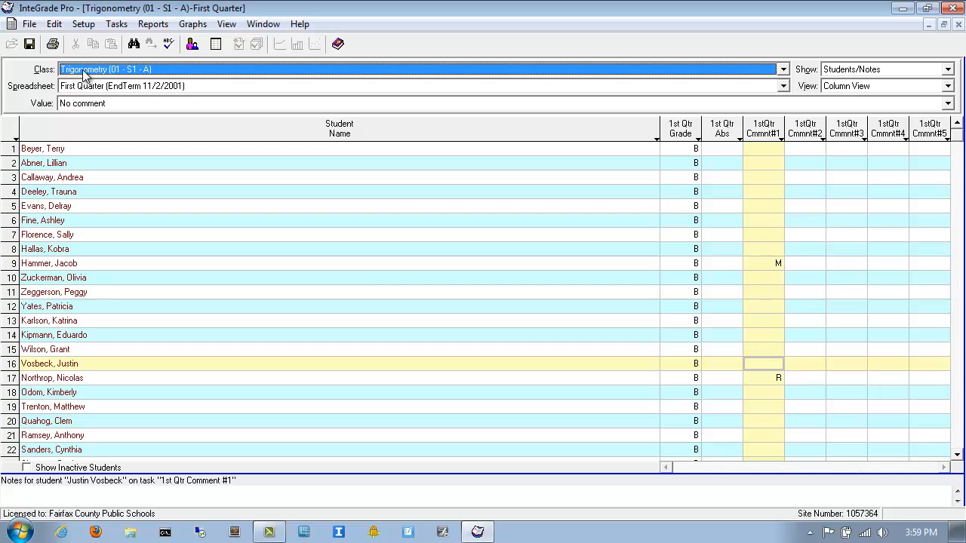
Export the gradebook's grades for the 11/2/2001 First Quarter collection date to the folder C:\IMSTraining\IGPData\410\23.
click(29, 26)
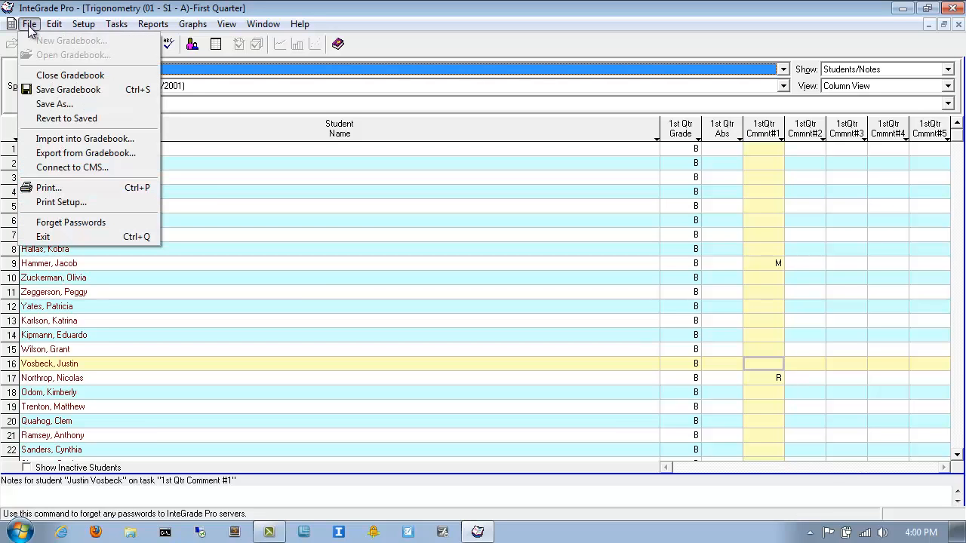
click(47, 153)
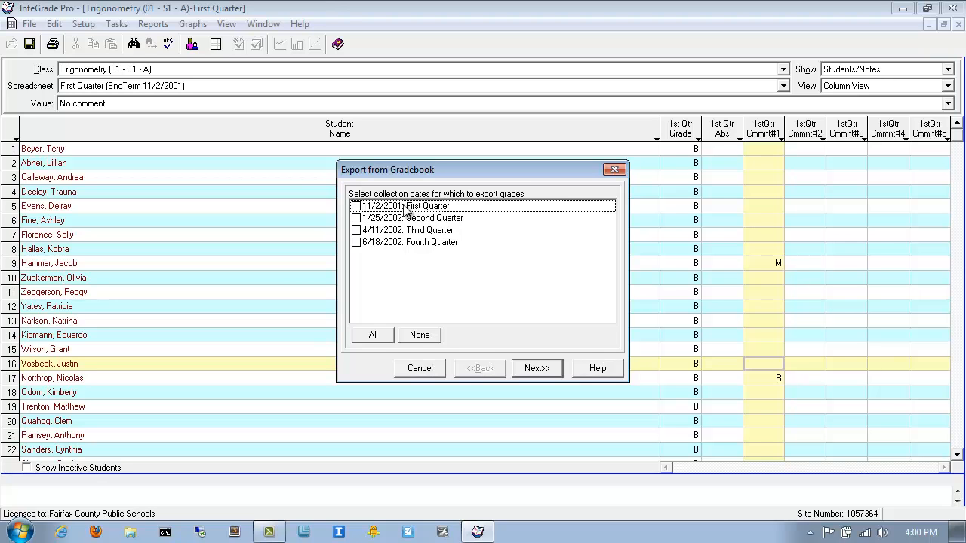
click(356, 207)
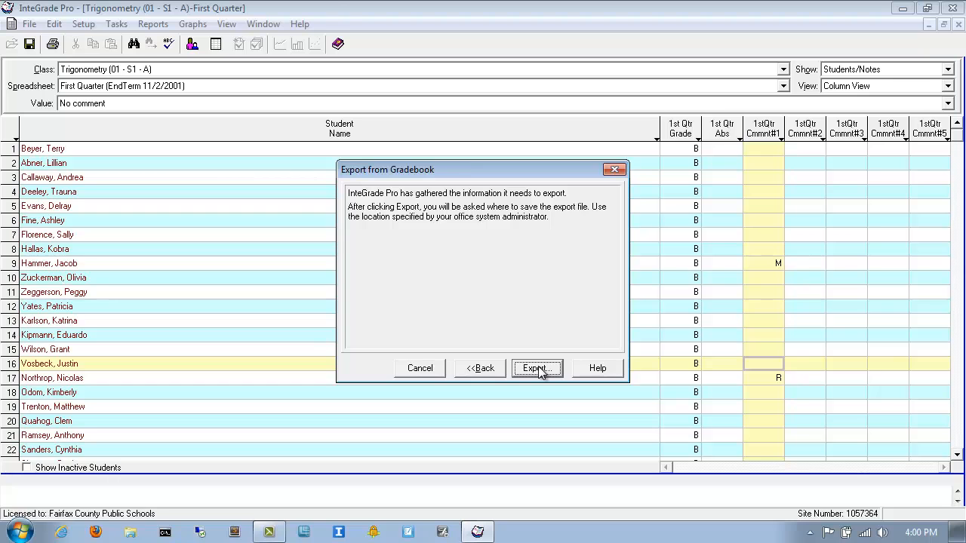
click(538, 368)
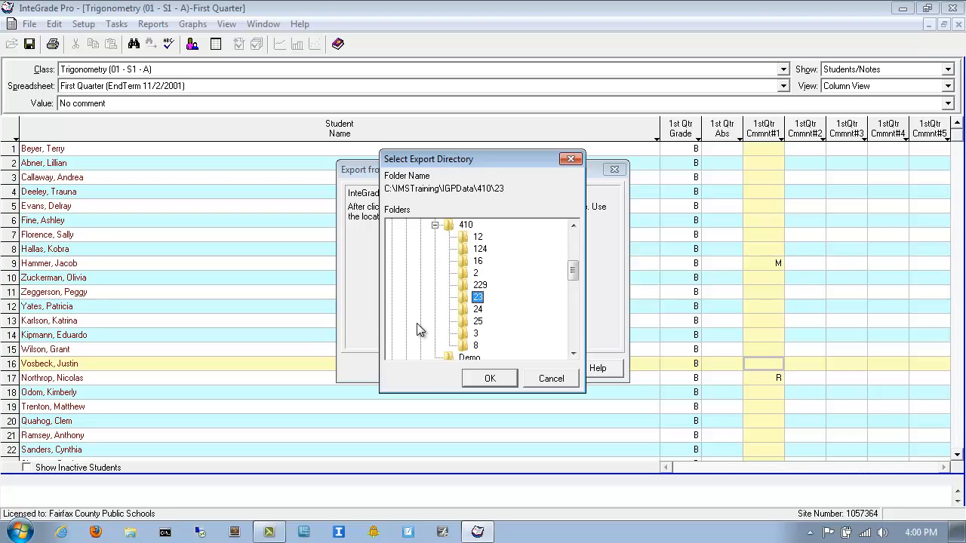
click(491, 379)
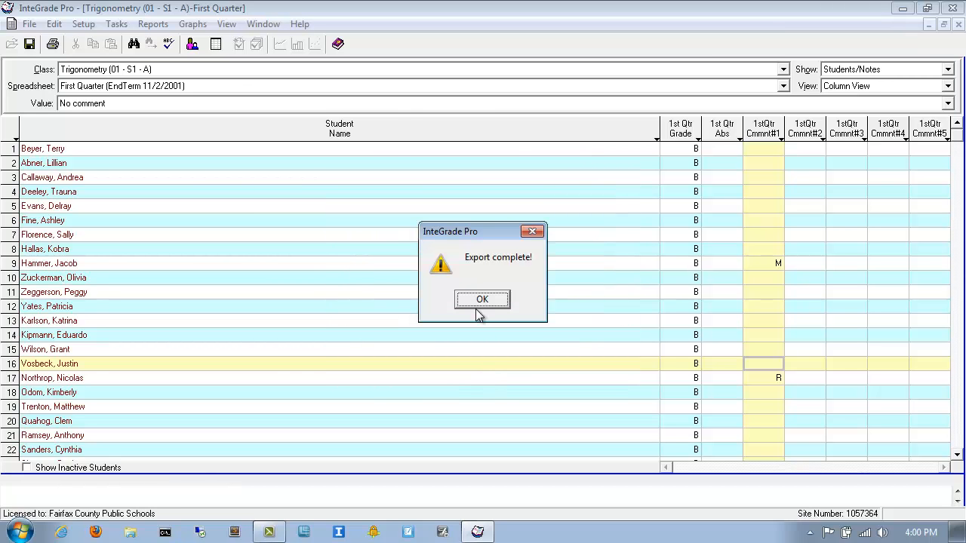
click(476, 299)
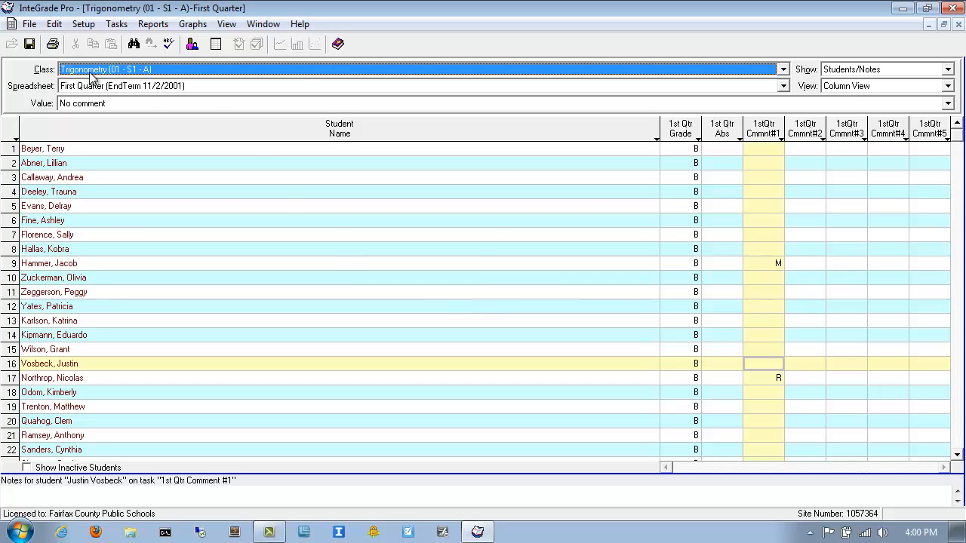
Review the Trigonometry (01 - S1 - A) First Quarter spreadsheet, checking every student's 1st Qtr Grade through the last row.
click(172, 70)
click(166, 70)
scroll(674, 332, down, 1)
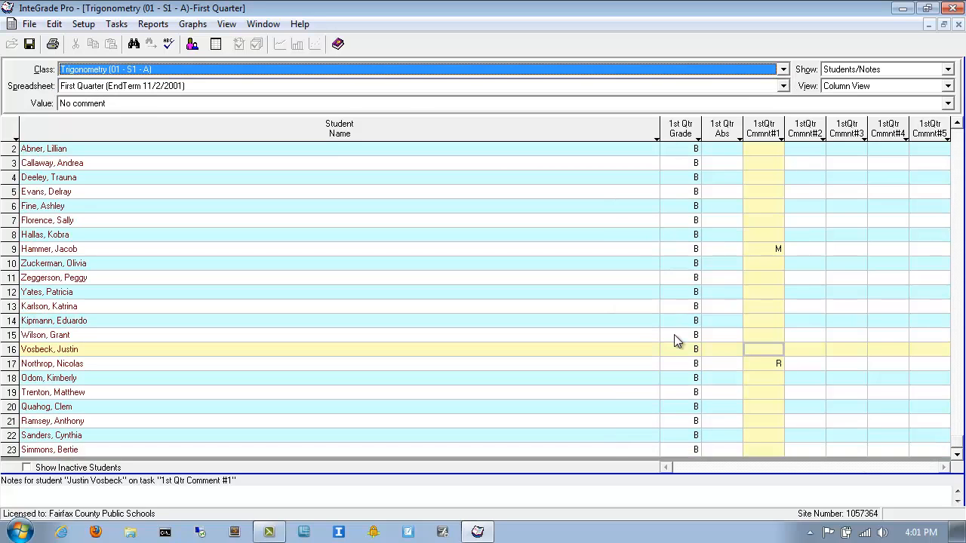
scroll(670, 344, up, 1)
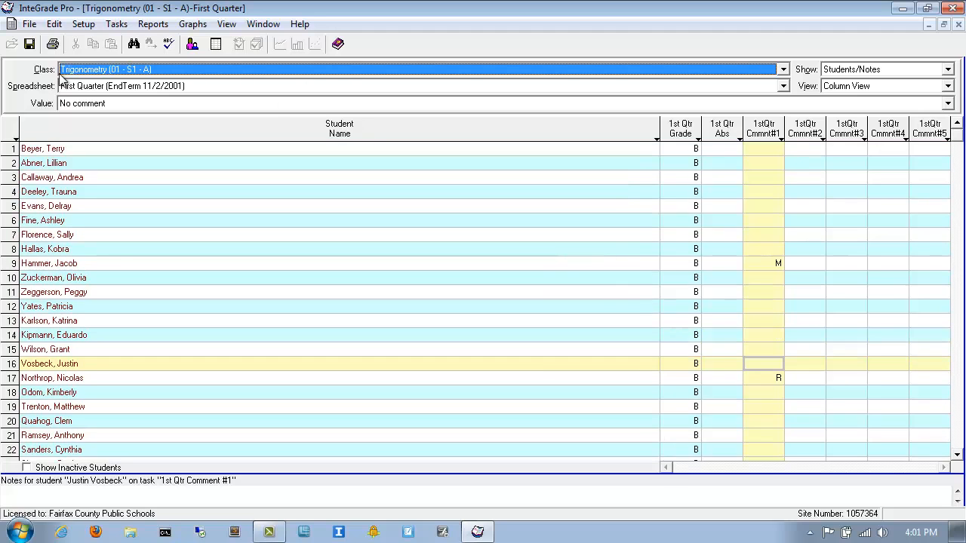
Switch to the Math Analysis (01 - S2 - A) class and check every student's 1st Qtr Grade.
click(91, 73)
click(81, 85)
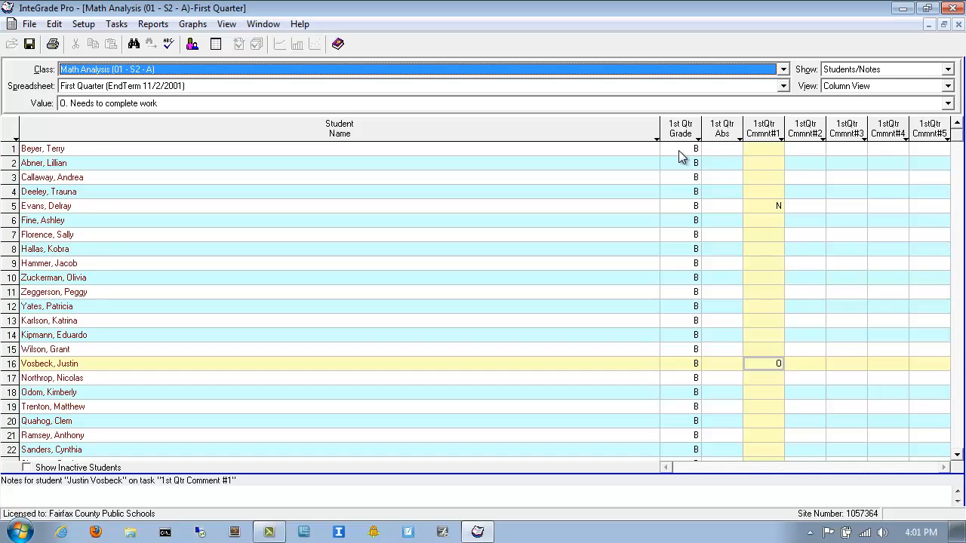
scroll(677, 189, down, 1)
scroll(670, 207, up, 1)
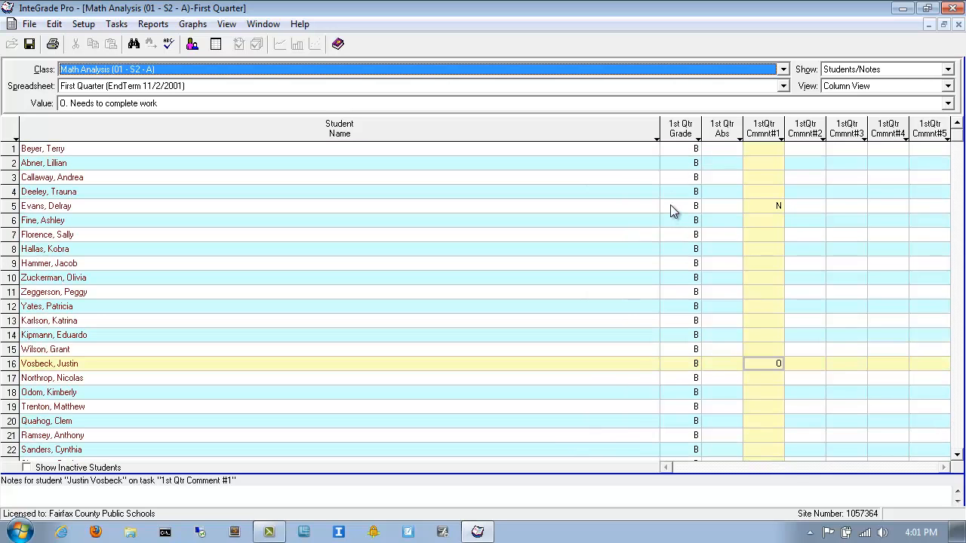